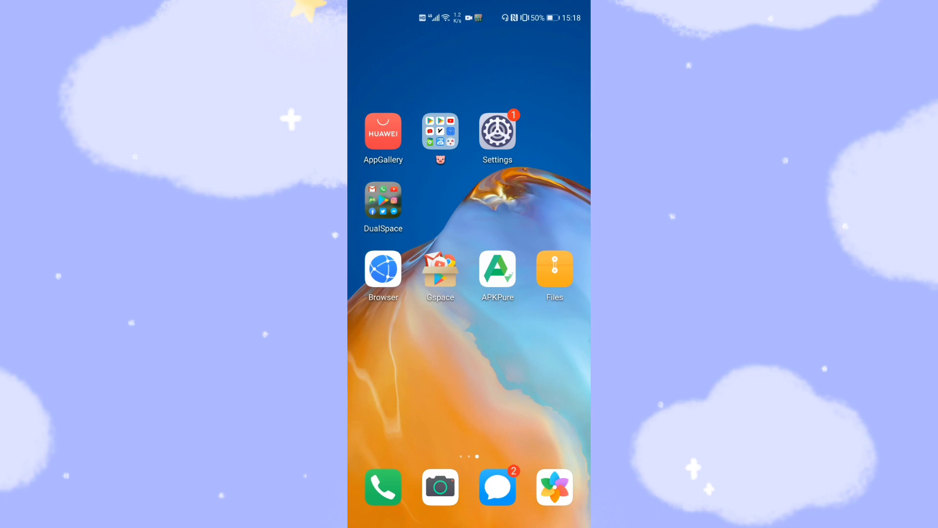
- Install Gspace32 from Gspace32bit.apk in Download, allowing Files to install apps
{"action": "left_click", "coordinate": [554, 269]}
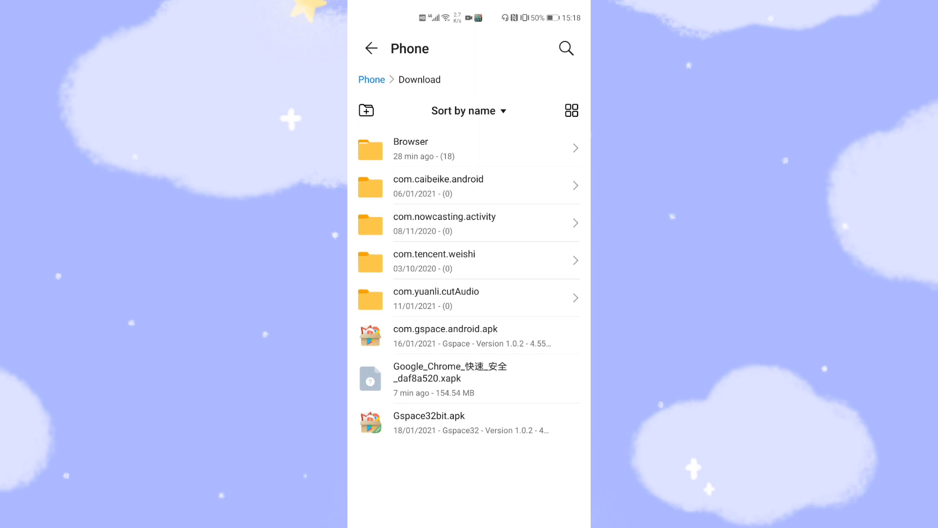
{"action": "left_click", "coordinate": [440, 422]}
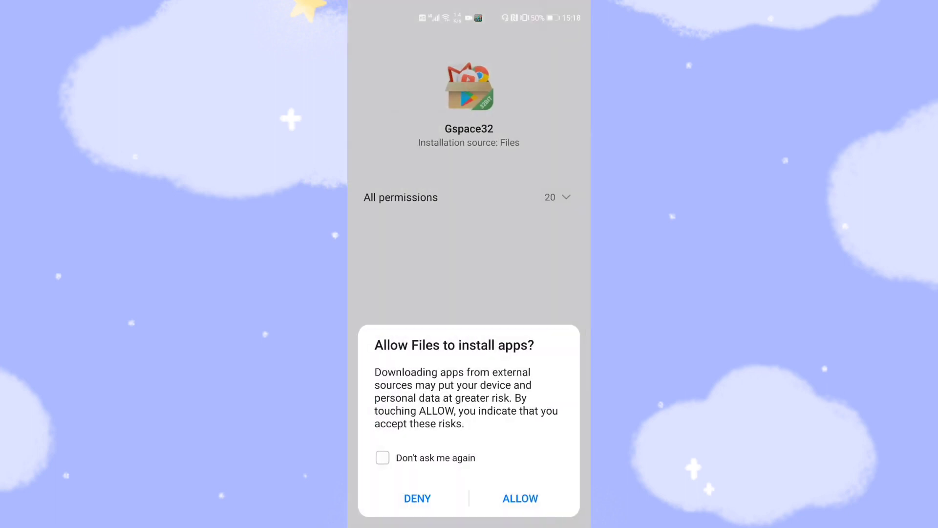
{"action": "left_click", "coordinate": [520, 498]}
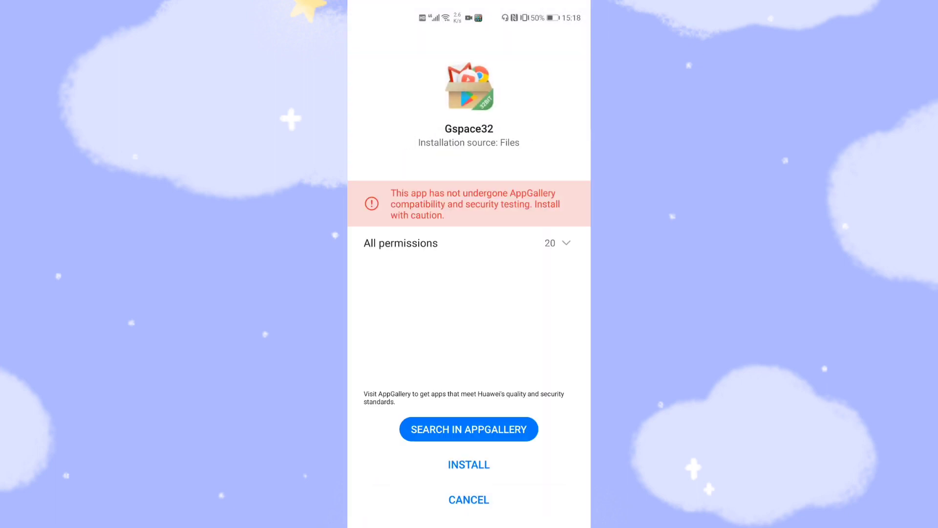
{"action": "left_click", "coordinate": [468, 464]}
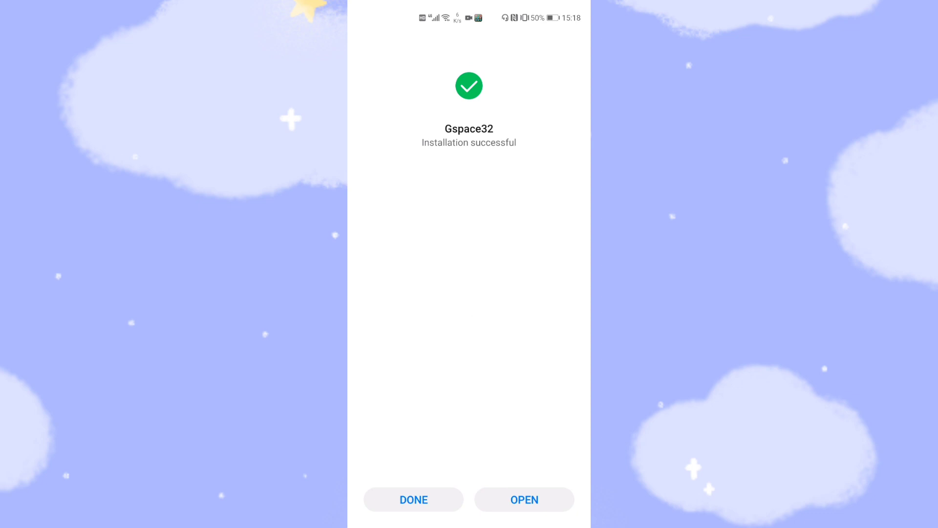
- Dismiss the install result and drag the Gspace32 home-screen icon beside DualSpace
{"action": "left_click", "coordinate": [414, 499]}
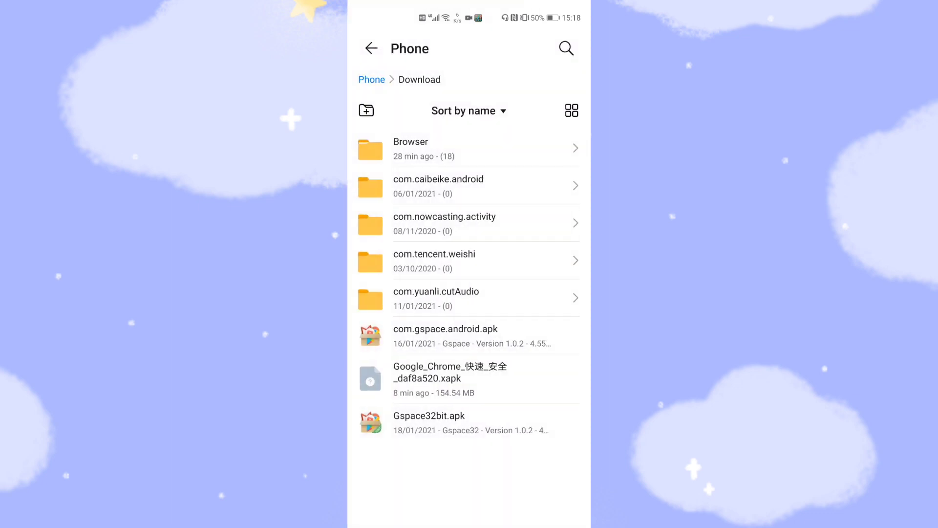
{"action": "key", "text": "super"}
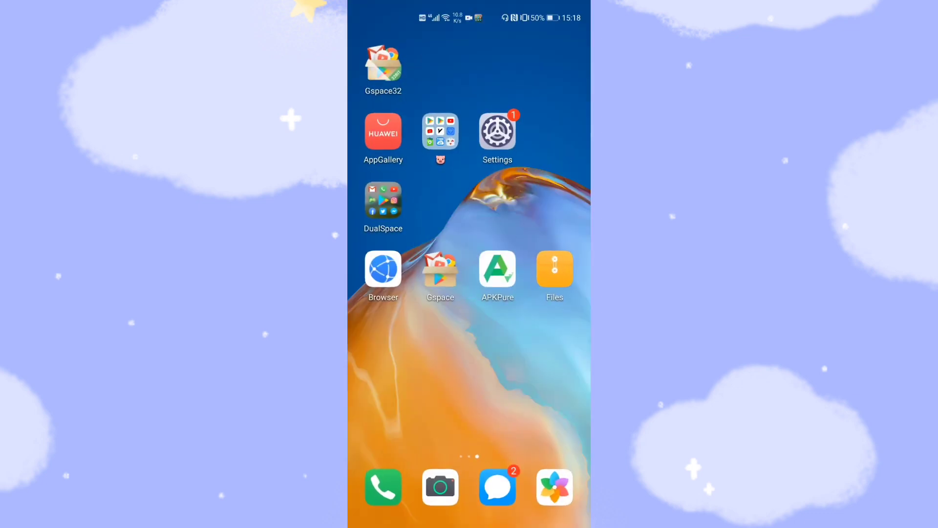
{"action": "left_click_drag", "start_coordinate": [383, 68], "coordinate": [445, 201]}
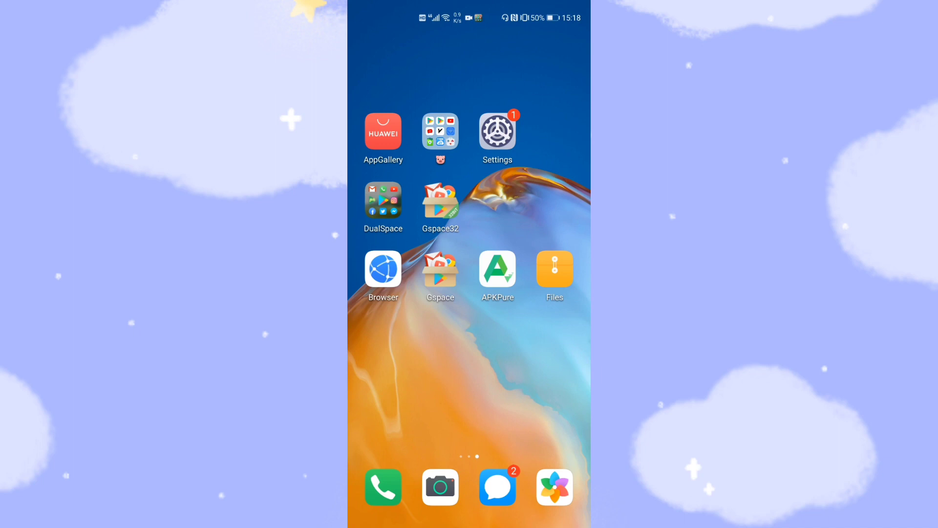
- Bring up APKPure's chrome search results and scroll to Google Chrome
{"action": "left_click", "coordinate": [498, 268]}
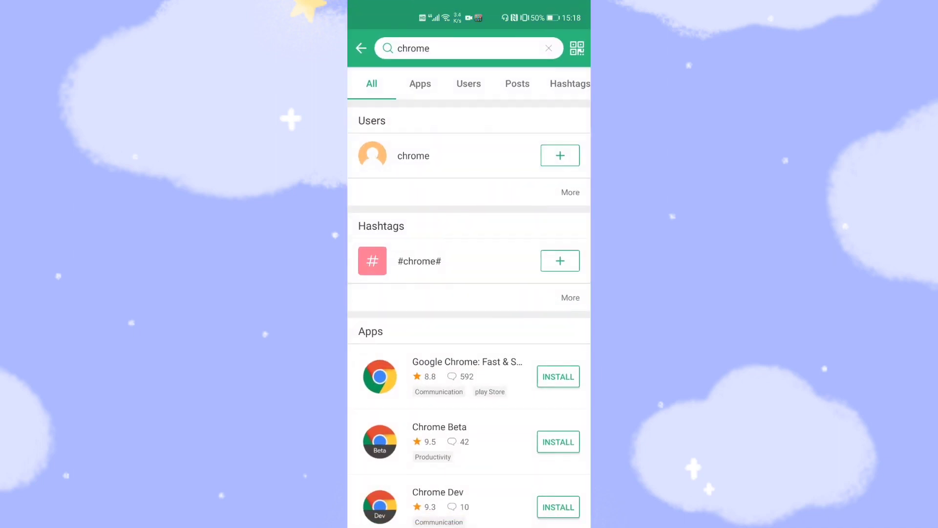
{"action": "left_click", "coordinate": [459, 48]}
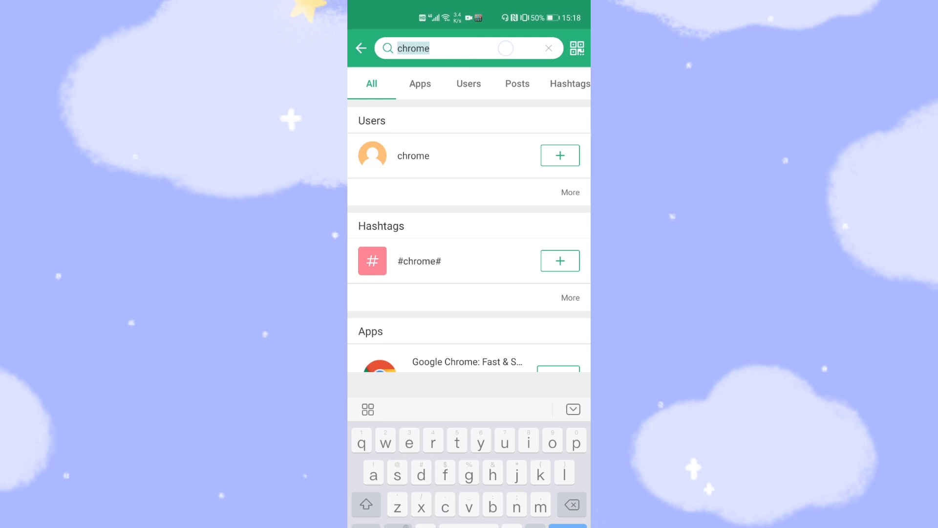
{"action": "left_click_drag", "start_coordinate": [503, 342], "coordinate": [503, 300]}
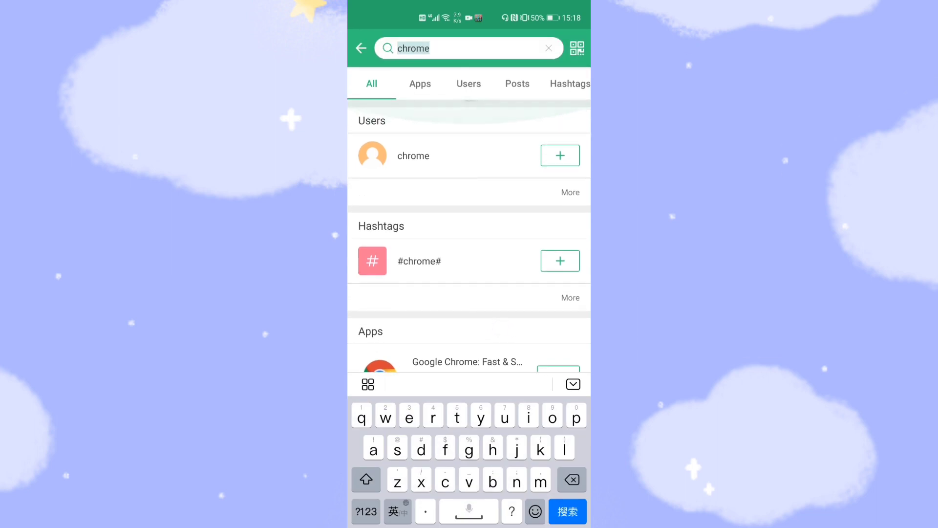
{"action": "left_click_drag", "start_coordinate": [502, 337], "coordinate": [502, 243]}
{"action": "left_click_drag", "start_coordinate": [498, 316], "coordinate": [497, 277]}
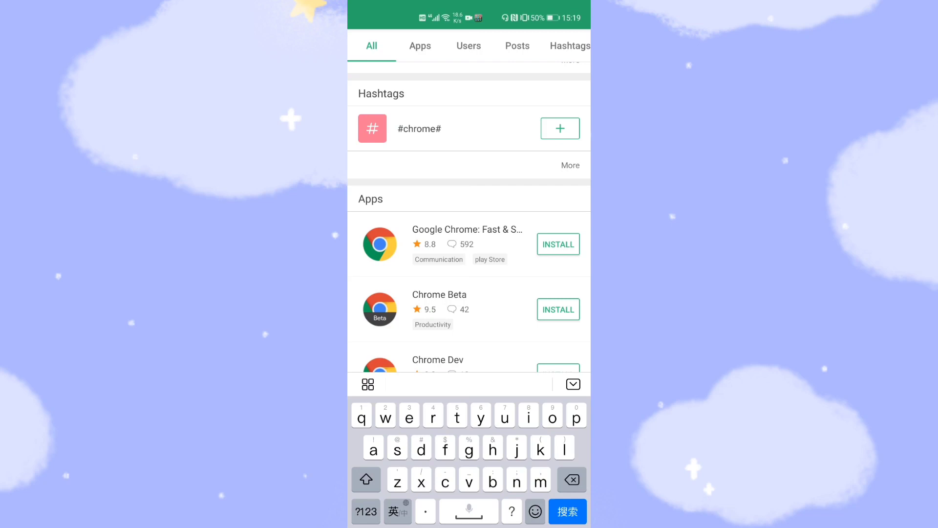
- Install Google Chrome from APKPure, confirming past the warning, then return home
{"action": "left_click", "coordinate": [559, 244]}
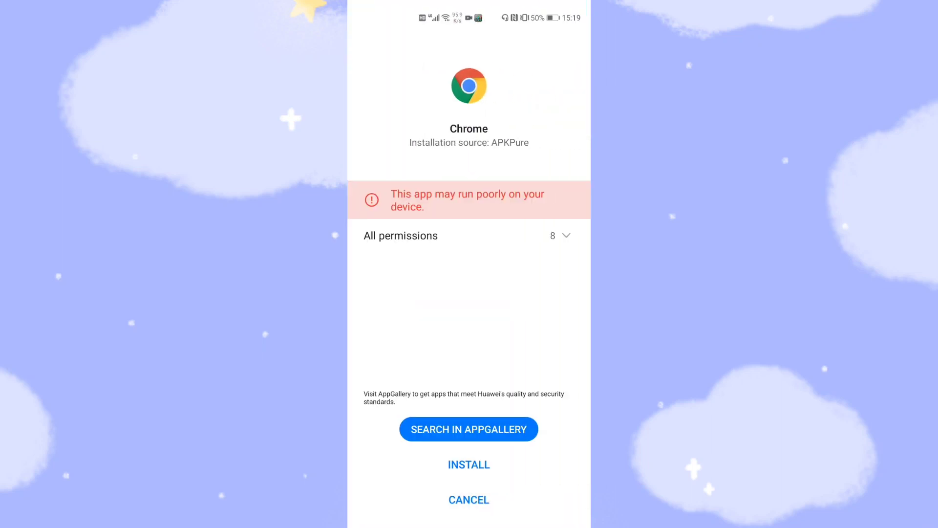
{"action": "left_click", "coordinate": [478, 465]}
{"action": "left_click", "coordinate": [532, 498]}
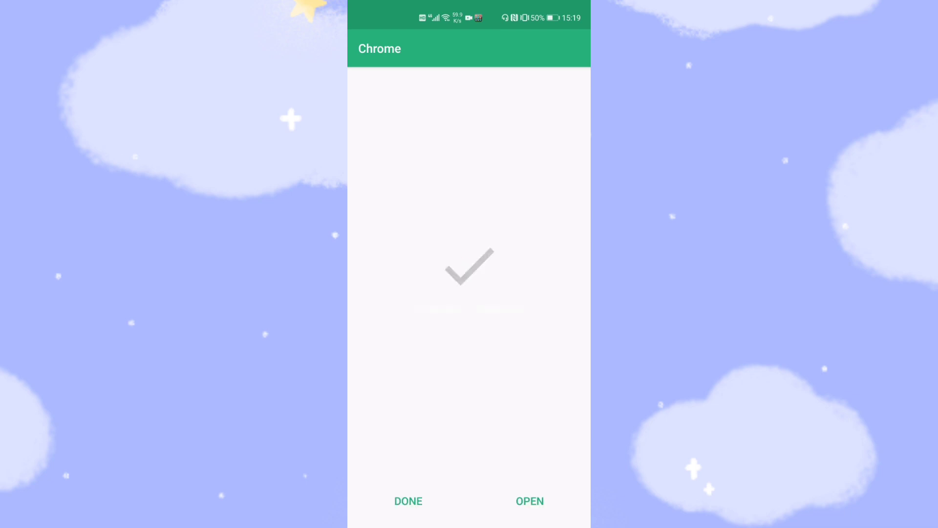
{"action": "left_click", "coordinate": [419, 499]}
{"action": "left_click_drag", "start_coordinate": [469, 525], "coordinate": [469, 342]}
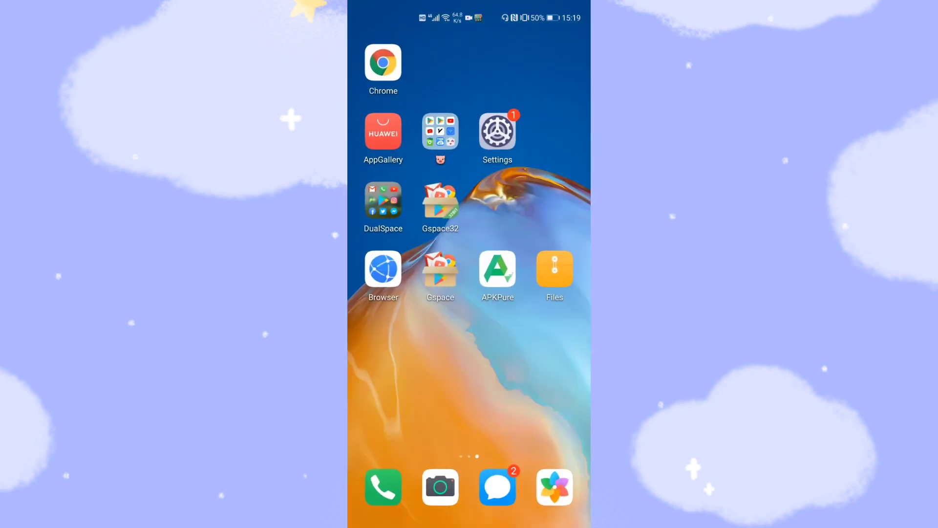
- Place Chrome beside Gspace32, launch it, and accept terms with usage statistics unchecked
{"action": "mouse_move", "coordinate": [385, 65]}
{"action": "left_mouse_down"}
{"action": "mouse_move", "coordinate": [435, 97]}
{"action": "mouse_move", "coordinate": [497, 200]}
{"action": "left_mouse_up"}
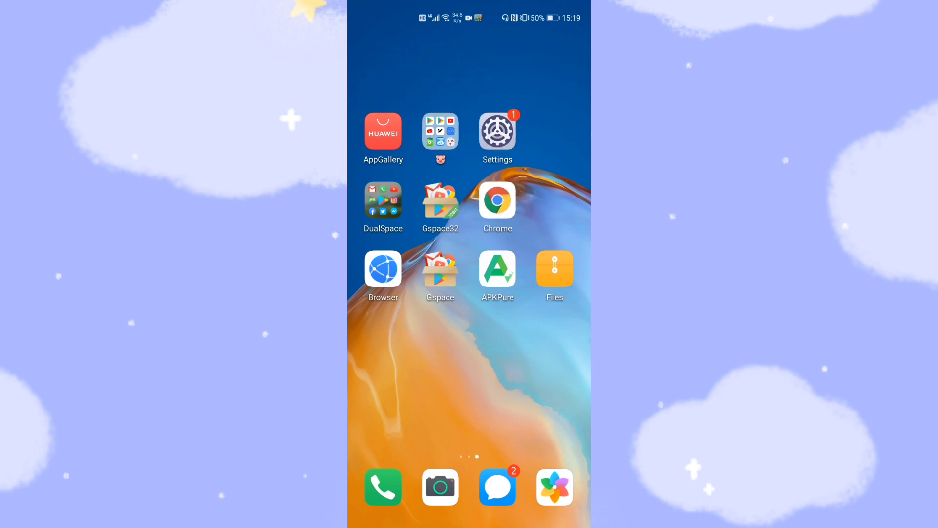
{"action": "left_click", "coordinate": [497, 200]}
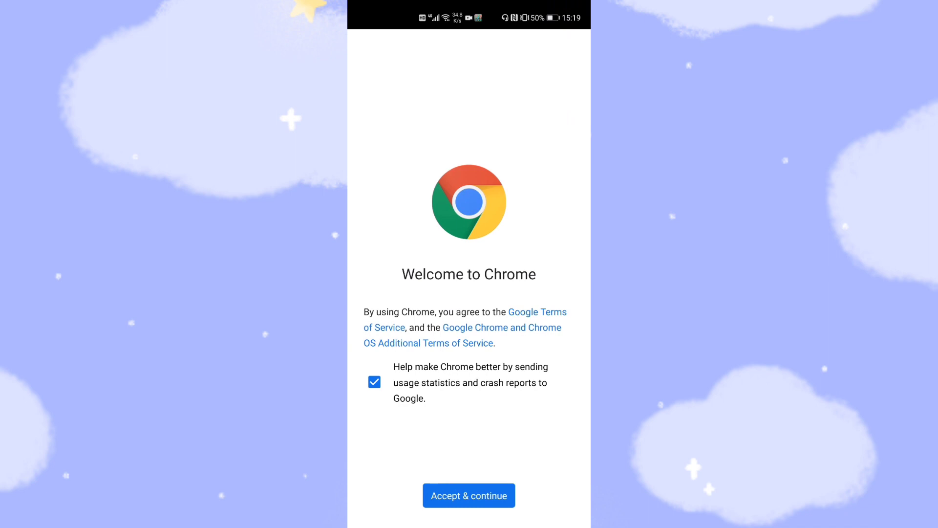
{"action": "left_click", "coordinate": [375, 381]}
{"action": "left_click", "coordinate": [469, 495]}
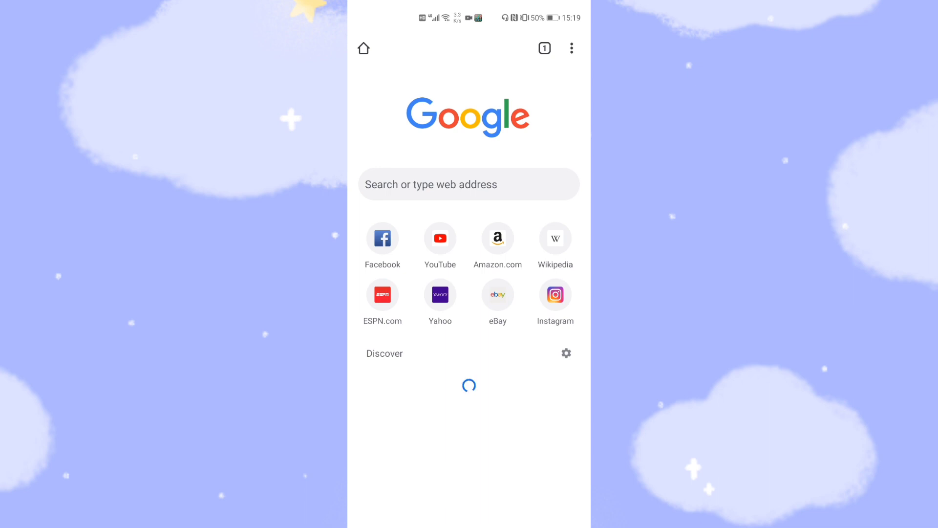
- Load Amazon.com from its Chrome shortcut tile, scroll it, then go Home
{"action": "left_click", "coordinate": [498, 238]}
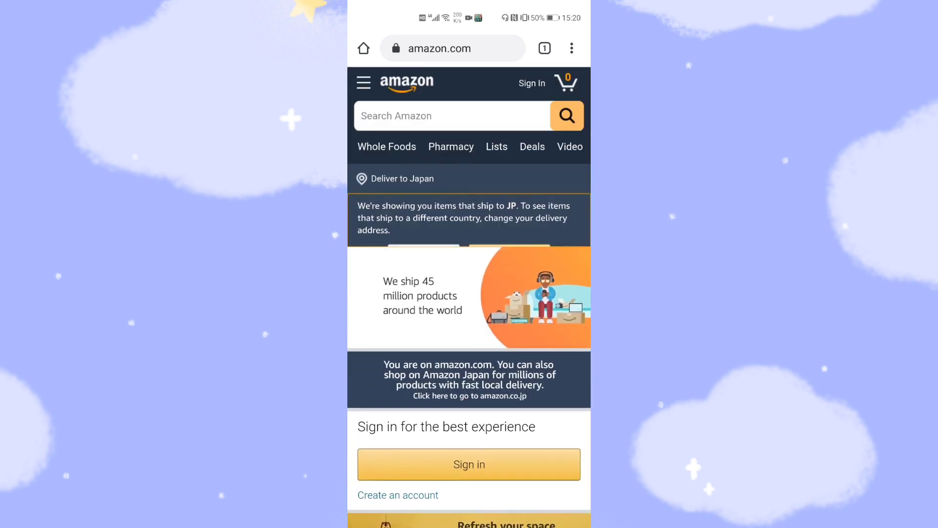
{"action": "scroll", "coordinate": [469, 293], "scroll_direction": "down", "scroll_amount": 1}
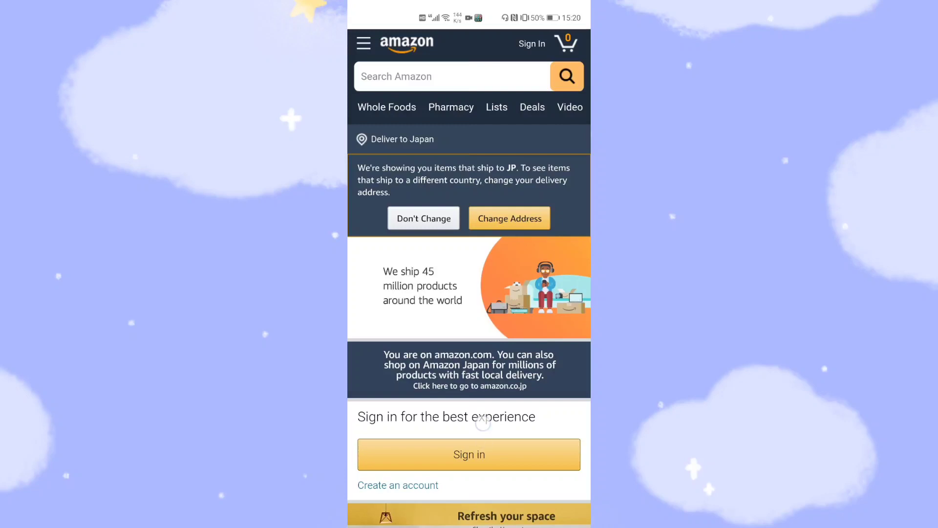
{"action": "key", "text": "Home"}
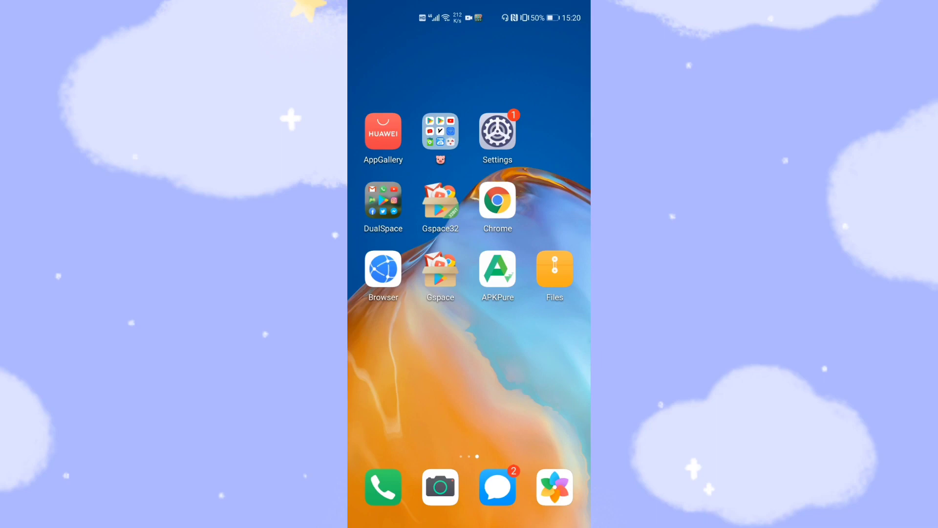
- Clone Chrome into Gspace by selecting it from Gspace's add-app list
{"action": "left_click", "coordinate": [441, 269]}
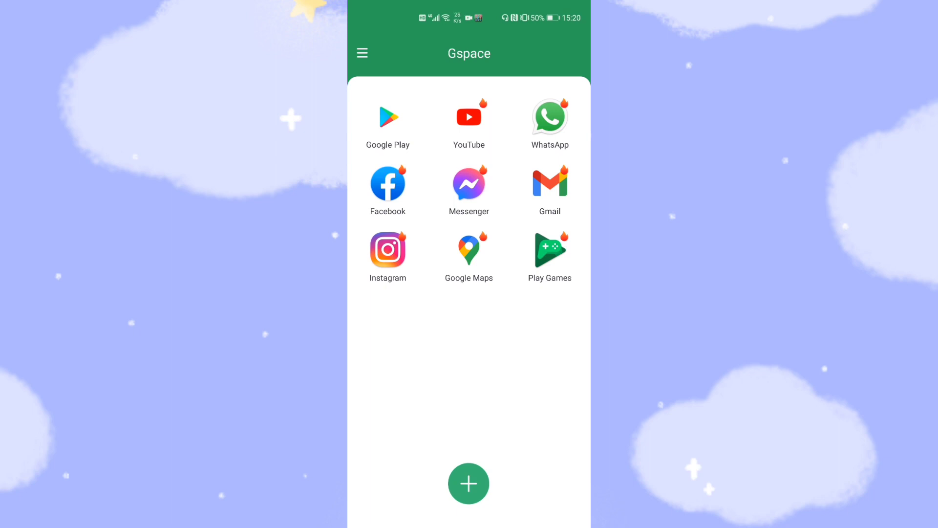
{"action": "left_click", "coordinate": [469, 483]}
{"action": "scroll", "coordinate": [469, 293], "scroll_direction": "down", "scroll_amount": 2}
{"action": "scroll", "coordinate": [469, 294], "scroll_direction": "down", "scroll_amount": 2}
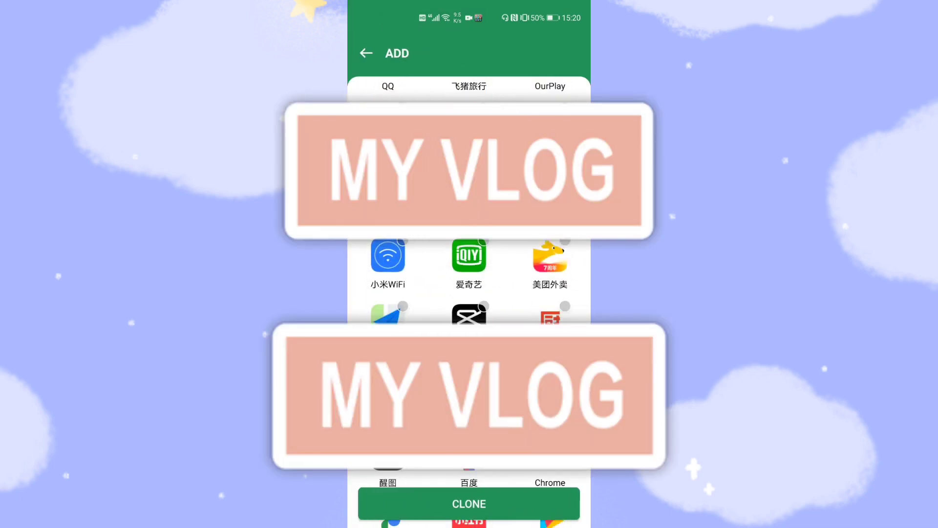
{"action": "scroll", "coordinate": [469, 293], "scroll_direction": "down", "scroll_amount": 2}
{"action": "scroll", "coordinate": [469, 294], "scroll_direction": "down", "scroll_amount": 2}
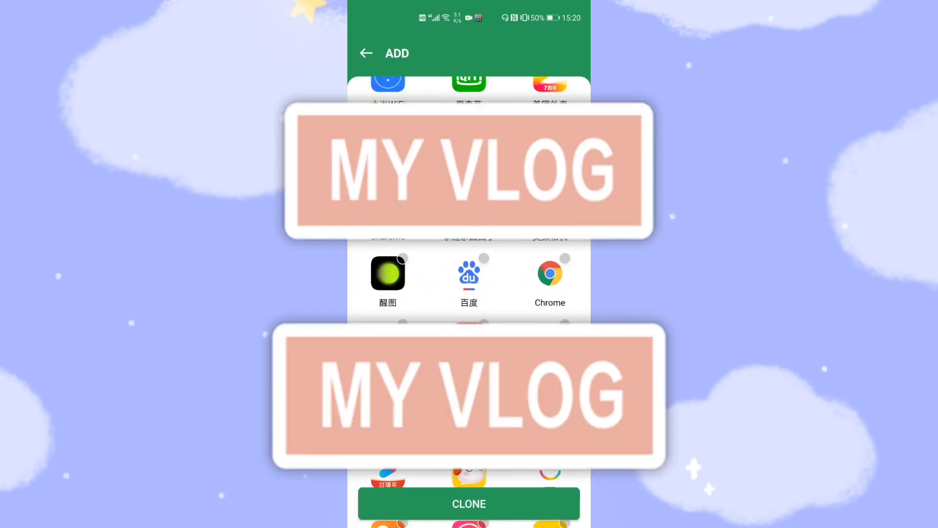
{"action": "left_click", "coordinate": [550, 273]}
{"action": "left_click", "coordinate": [481, 504]}
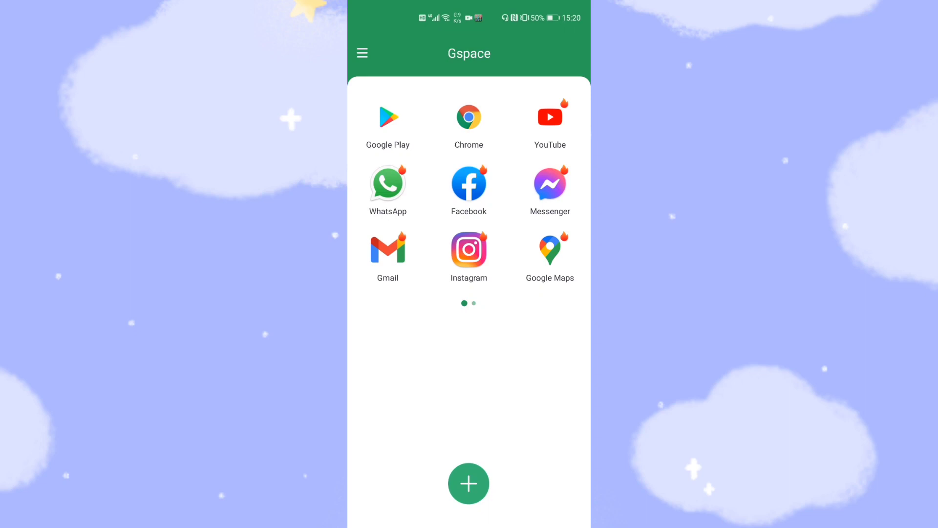
- Launch Gspace's Chrome clone, accept terms without usage statistics, and decline sync
{"action": "left_click", "coordinate": [469, 119]}
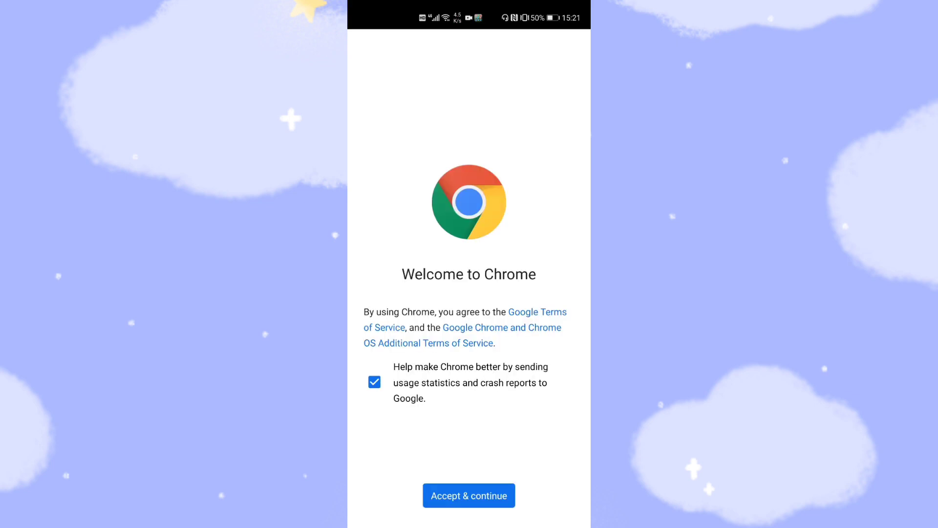
{"action": "left_click", "coordinate": [374, 382]}
{"action": "left_click", "coordinate": [469, 495]}
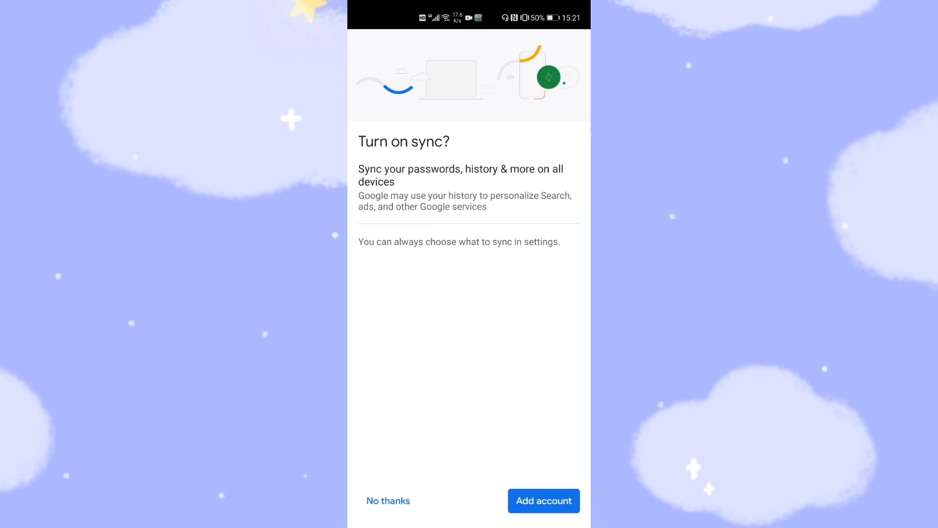
{"action": "left_click", "coordinate": [388, 501]}
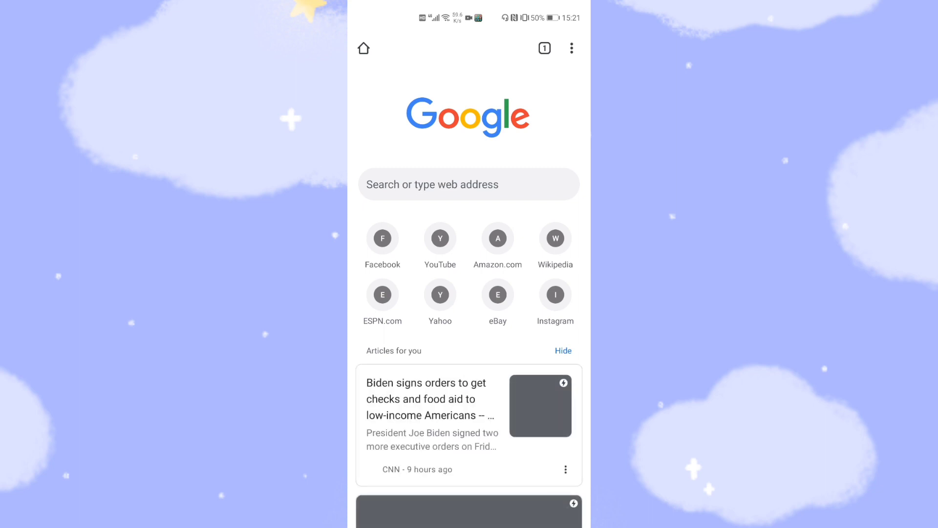
- Leave Chrome for the Huawei home screen and tap on the home screen
{"action": "key", "text": "super"}
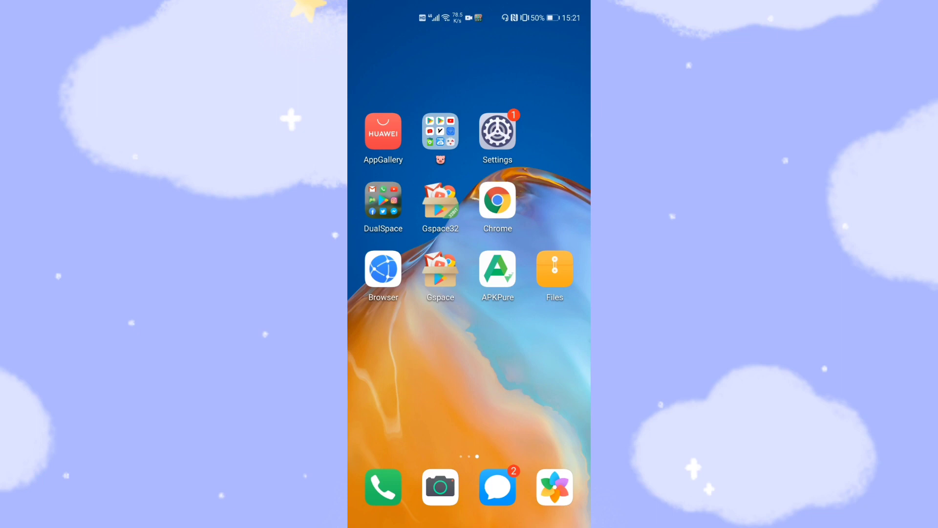
{"action": "left_click", "coordinate": [503, 376]}
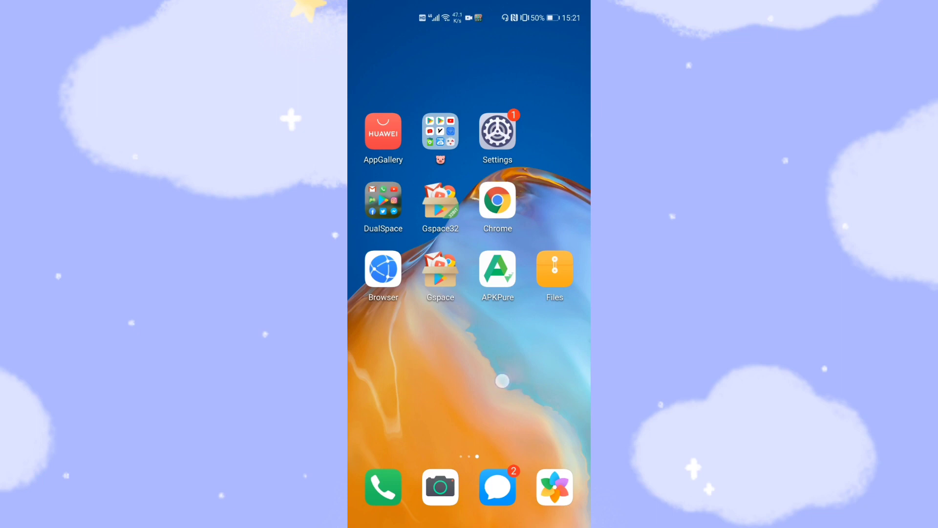